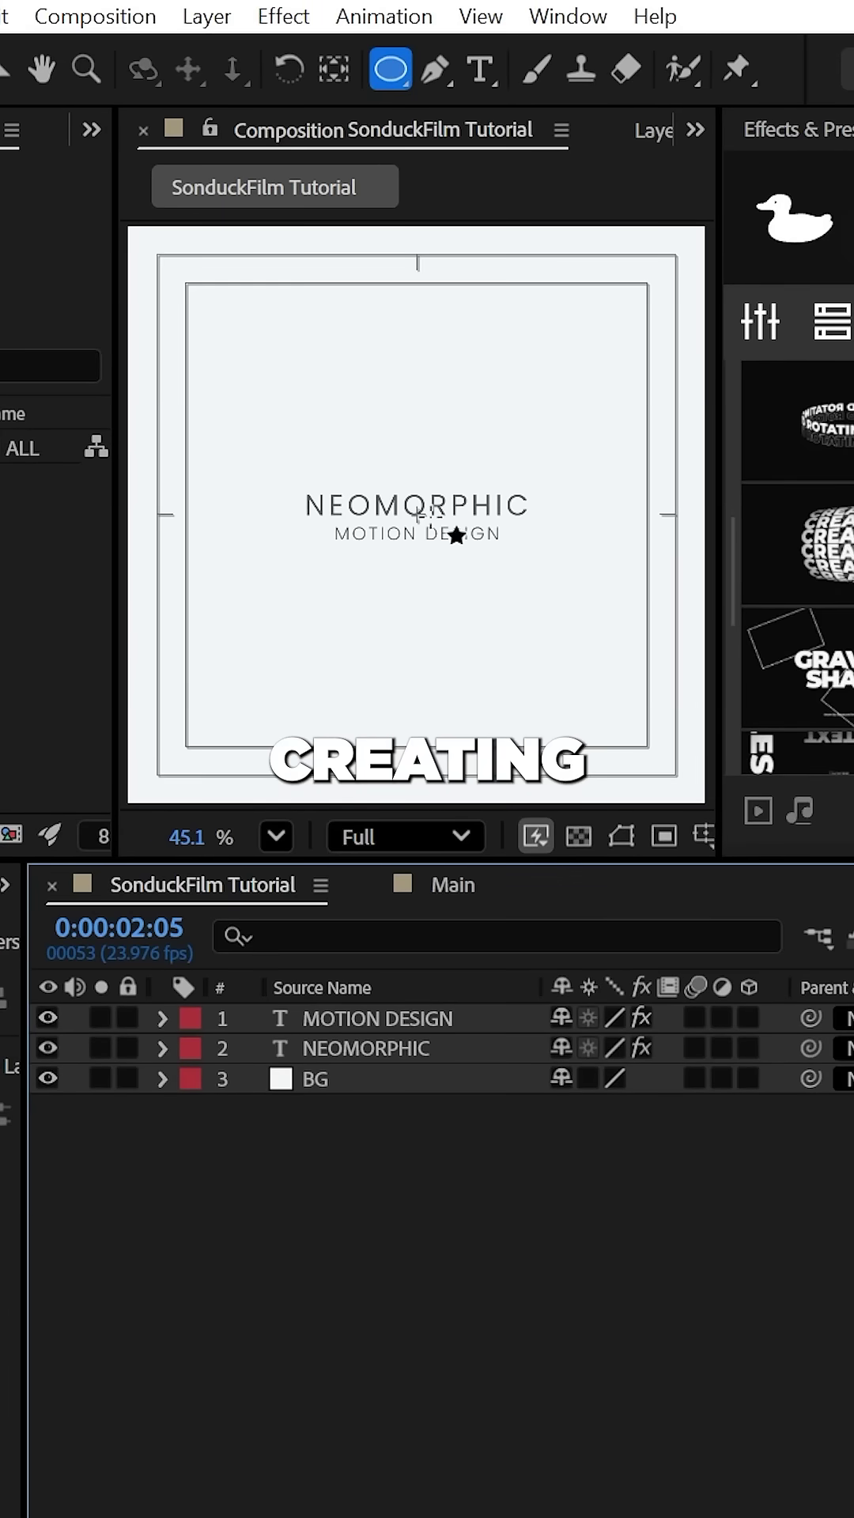
- Draw a circle, move its layer below the text layers, and duplicate it
{"action": "left_click_drag", "start_coordinate": [418, 514], "coordinate": [561, 660]}
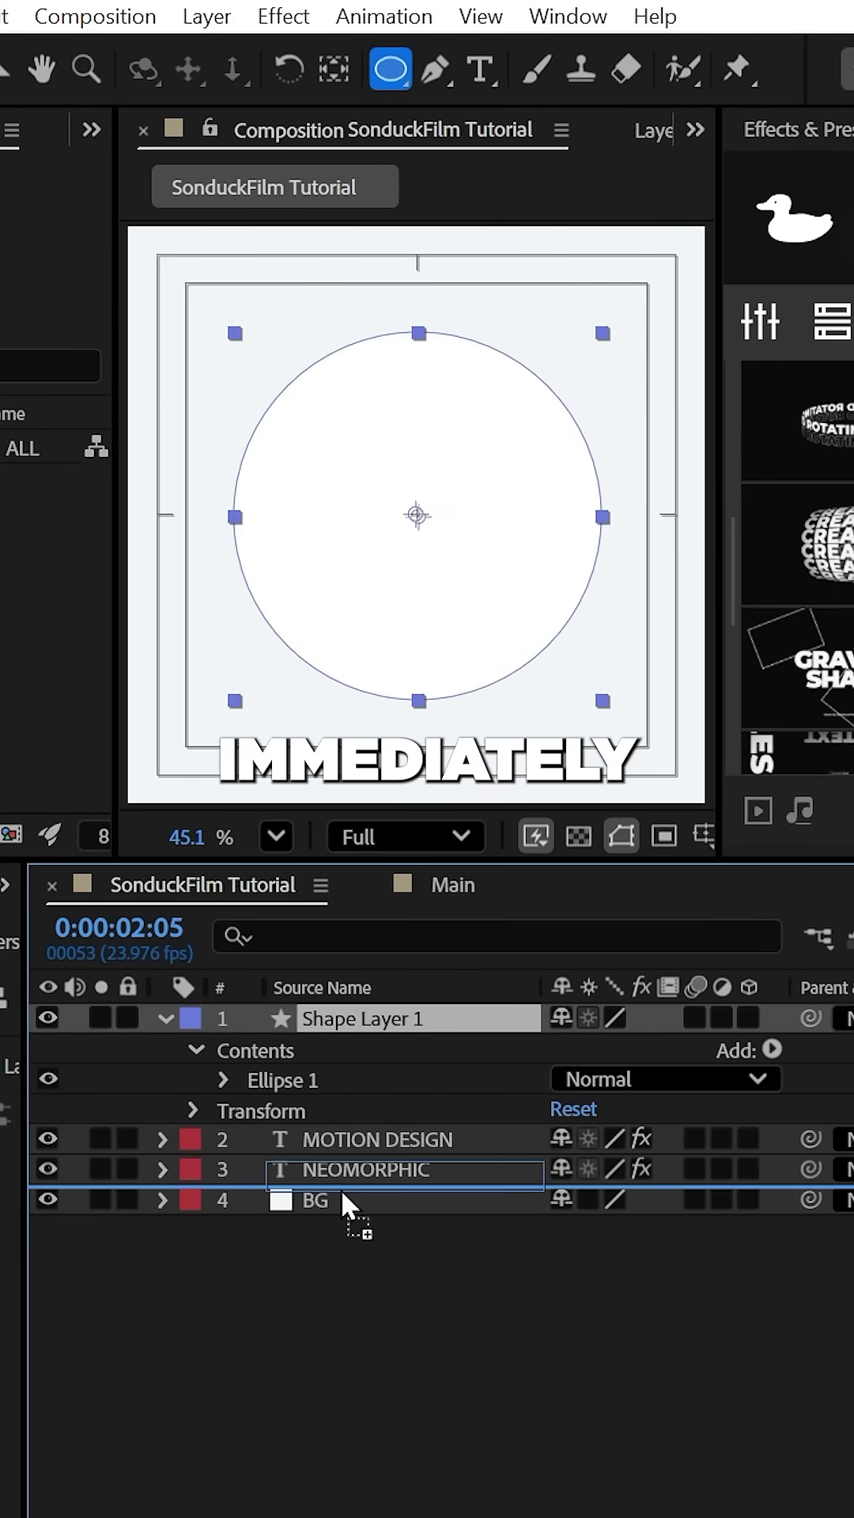
{"action": "left_click_drag", "start_coordinate": [344, 1204], "coordinate": [349, 1190]}
{"action": "key", "text": "ctrl+d"}
- Rename the upper circle layer to Top, leaving the lower one as Bottom
{"action": "left_click", "coordinate": [366, 1044]}
{"action": "left_click", "coordinate": [149, 936]}
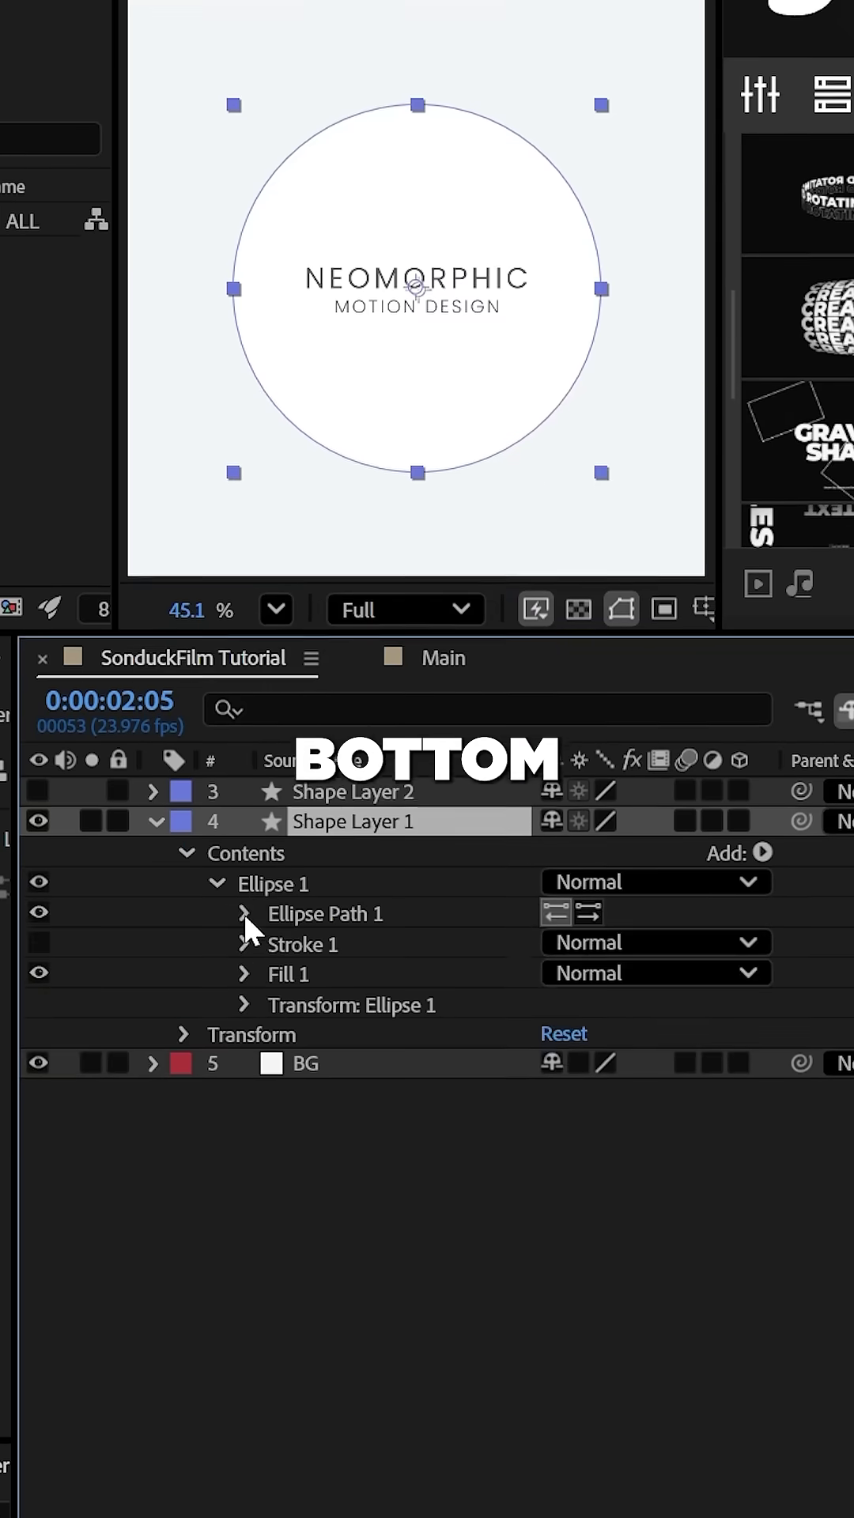
{"action": "left_click", "coordinate": [243, 978]}
{"action": "left_click", "coordinate": [559, 1007]}
{"action": "type", "text": "Top"}
{"action": "key", "text": "Return"}
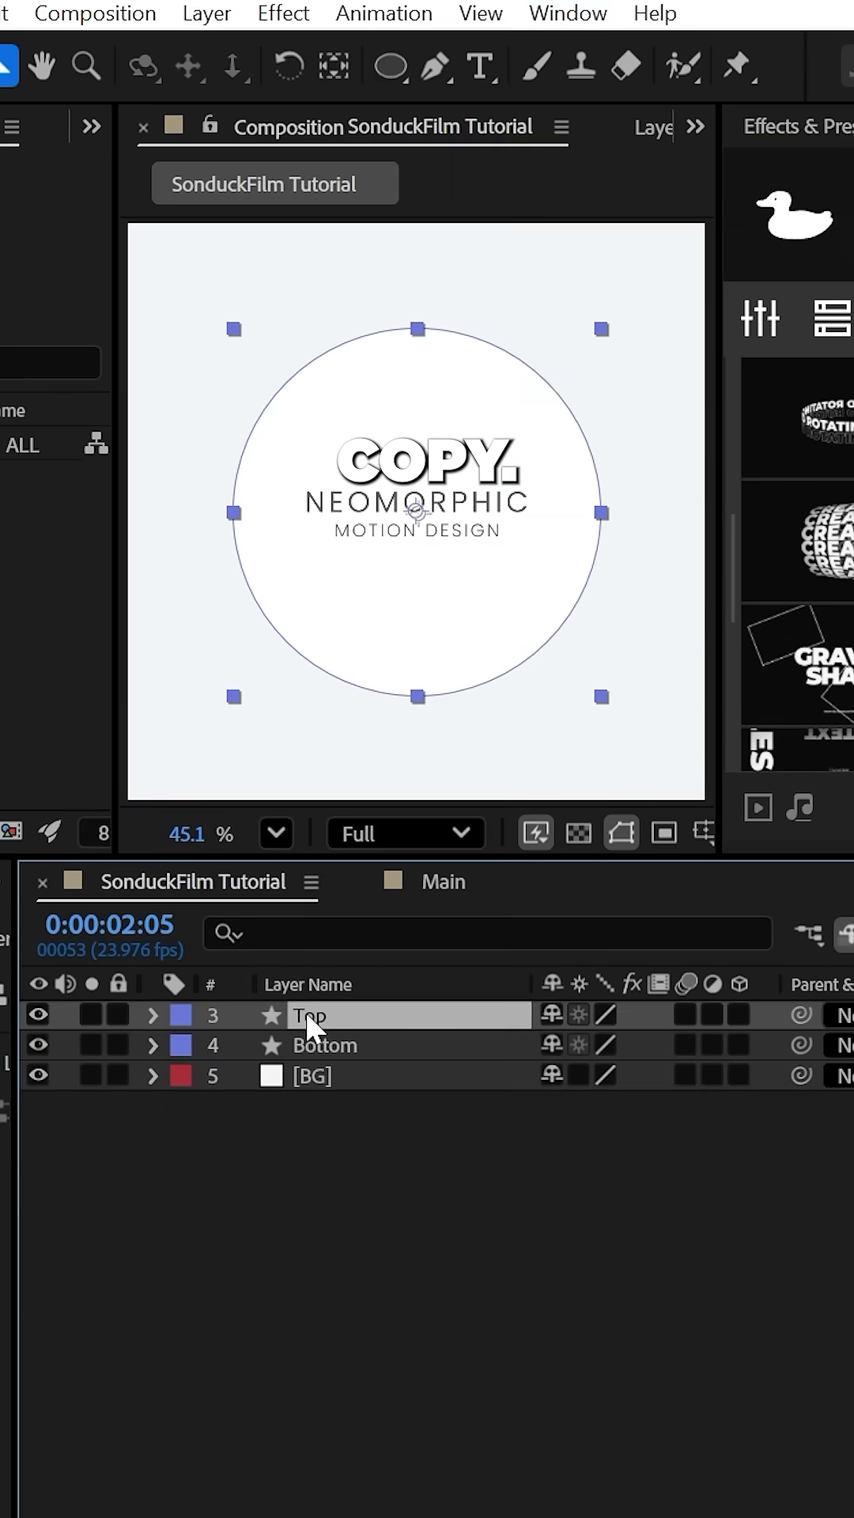
- Give Top a Gradient Overlay with stops ECF6F9 to CAD4DE, angled at 80°
{"action": "right_click", "coordinate": [306, 1023]}
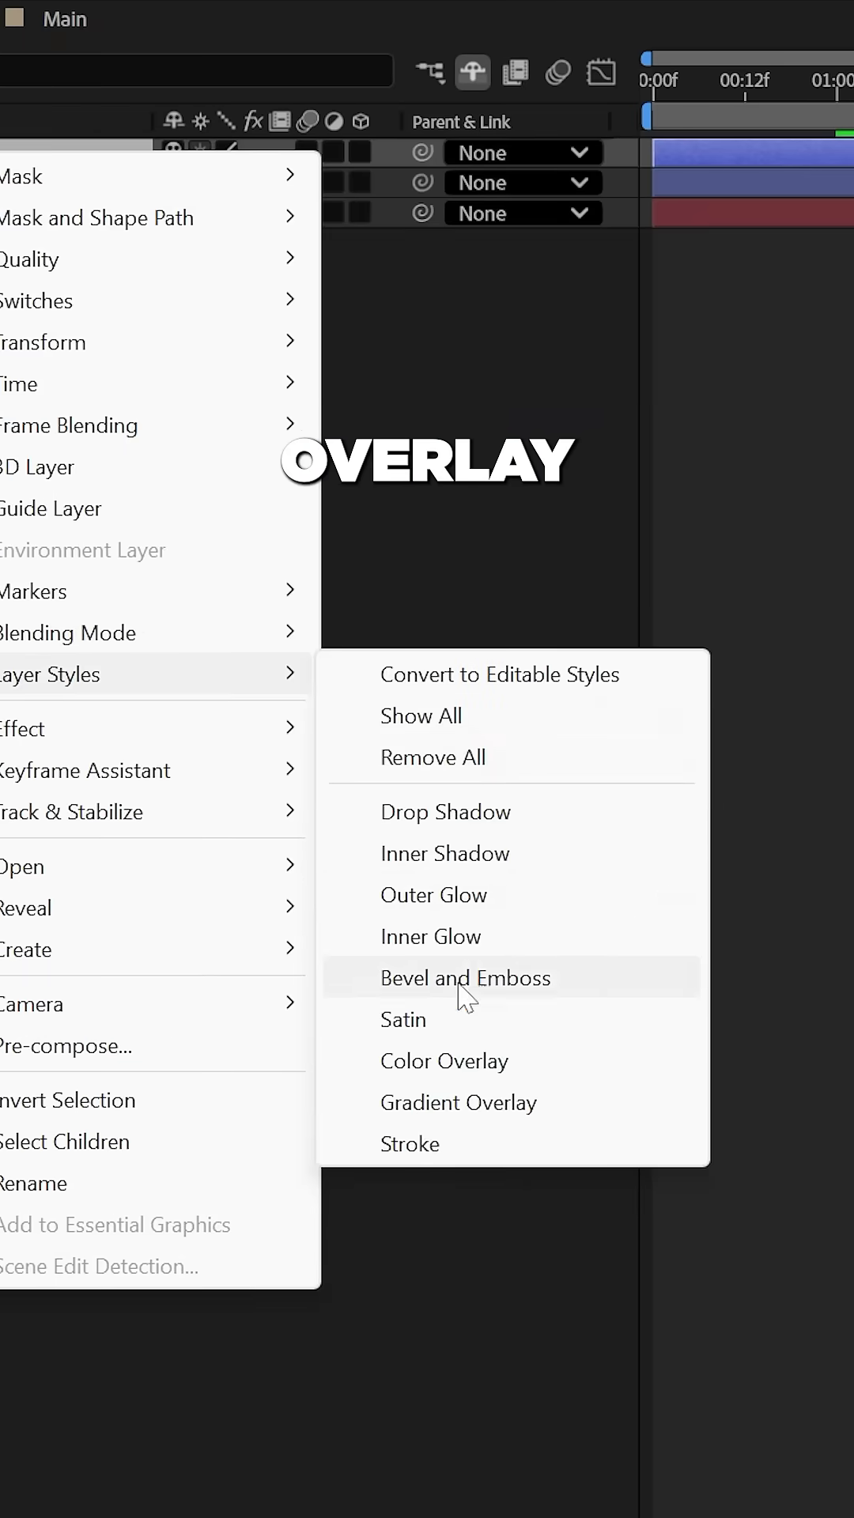
{"action": "left_click", "coordinate": [439, 1195]}
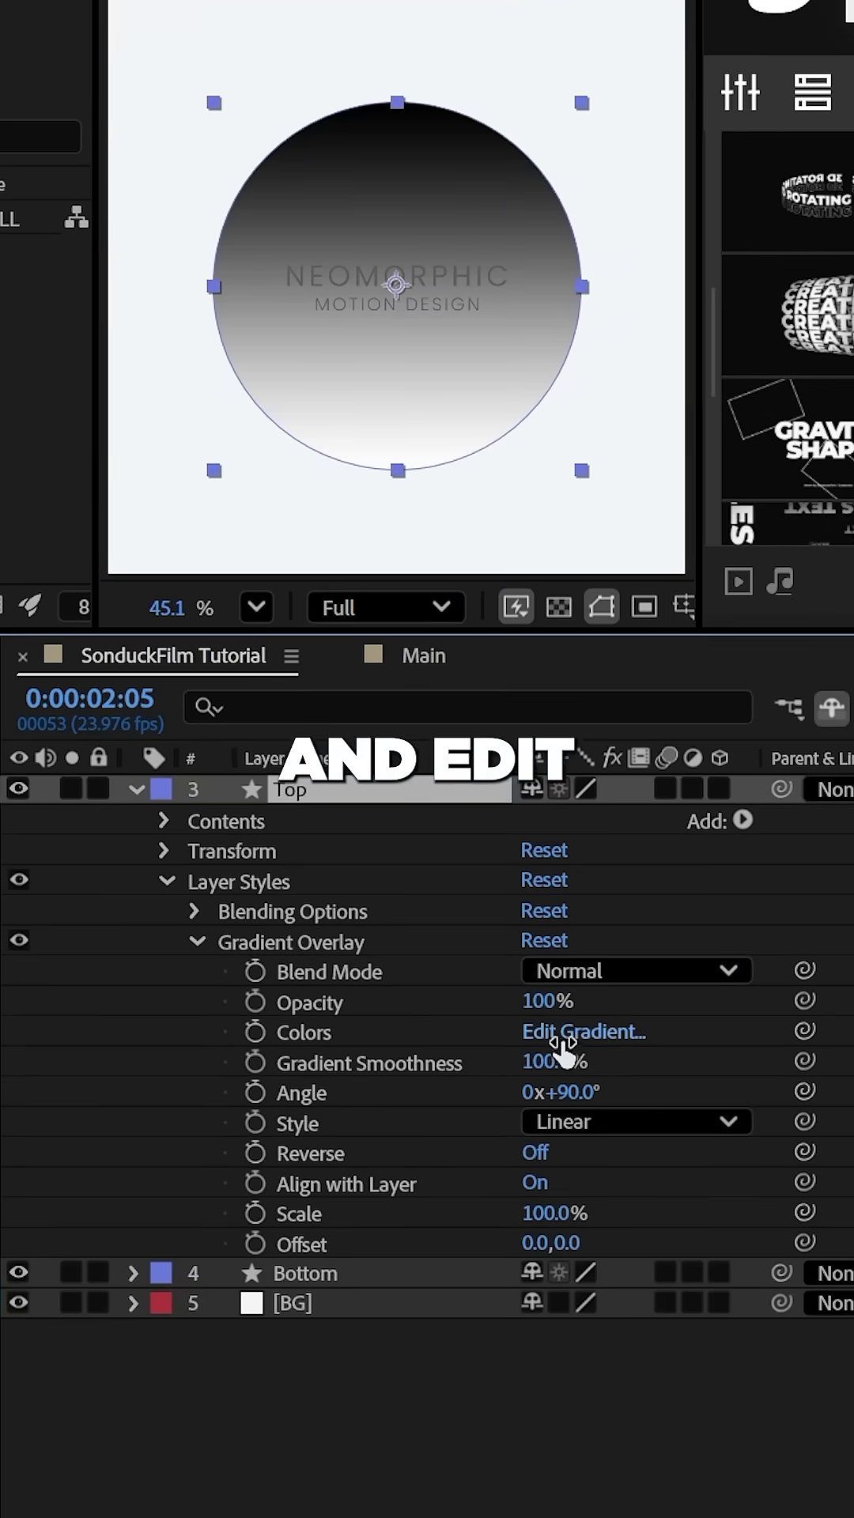
{"action": "left_click", "coordinate": [567, 1035]}
{"action": "left_click", "coordinate": [37, 1021]}
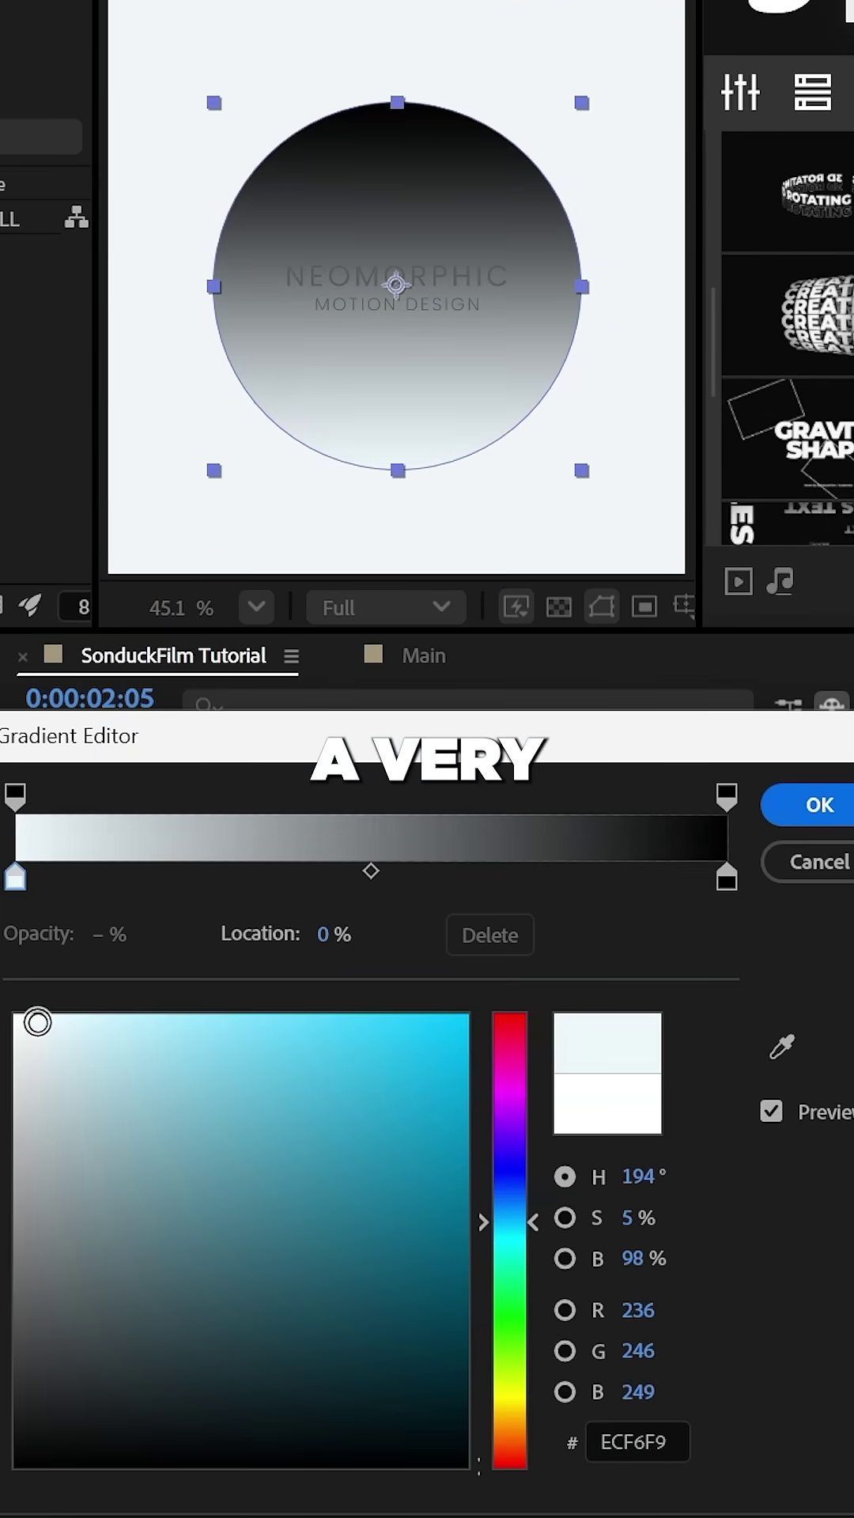
{"action": "left_click", "coordinate": [726, 878]}
{"action": "left_click", "coordinate": [511, 1201]}
{"action": "left_click", "coordinate": [53, 1071]}
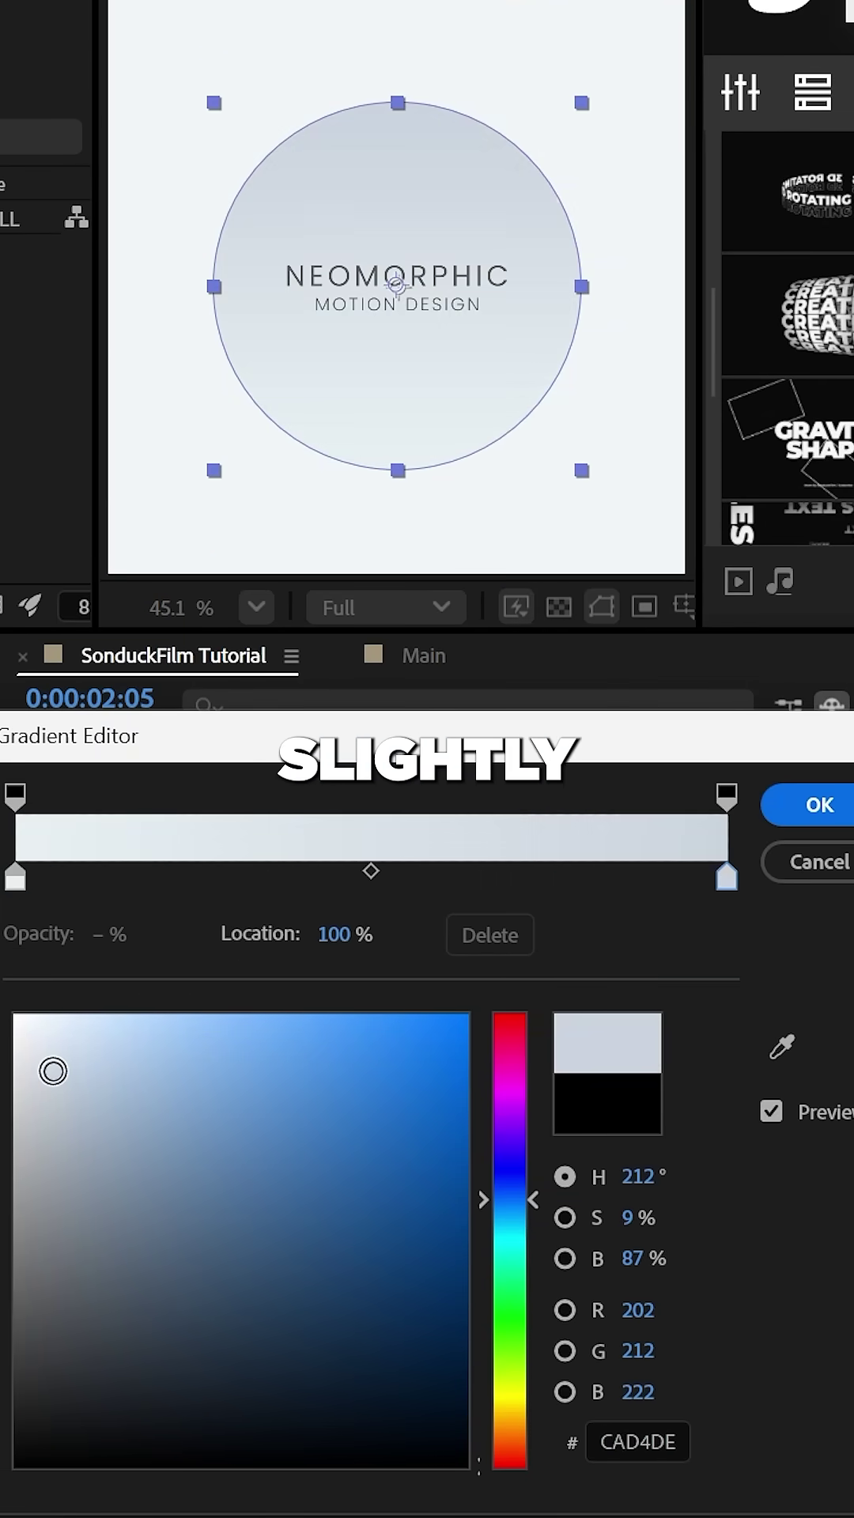
{"action": "left_click", "coordinate": [820, 804]}
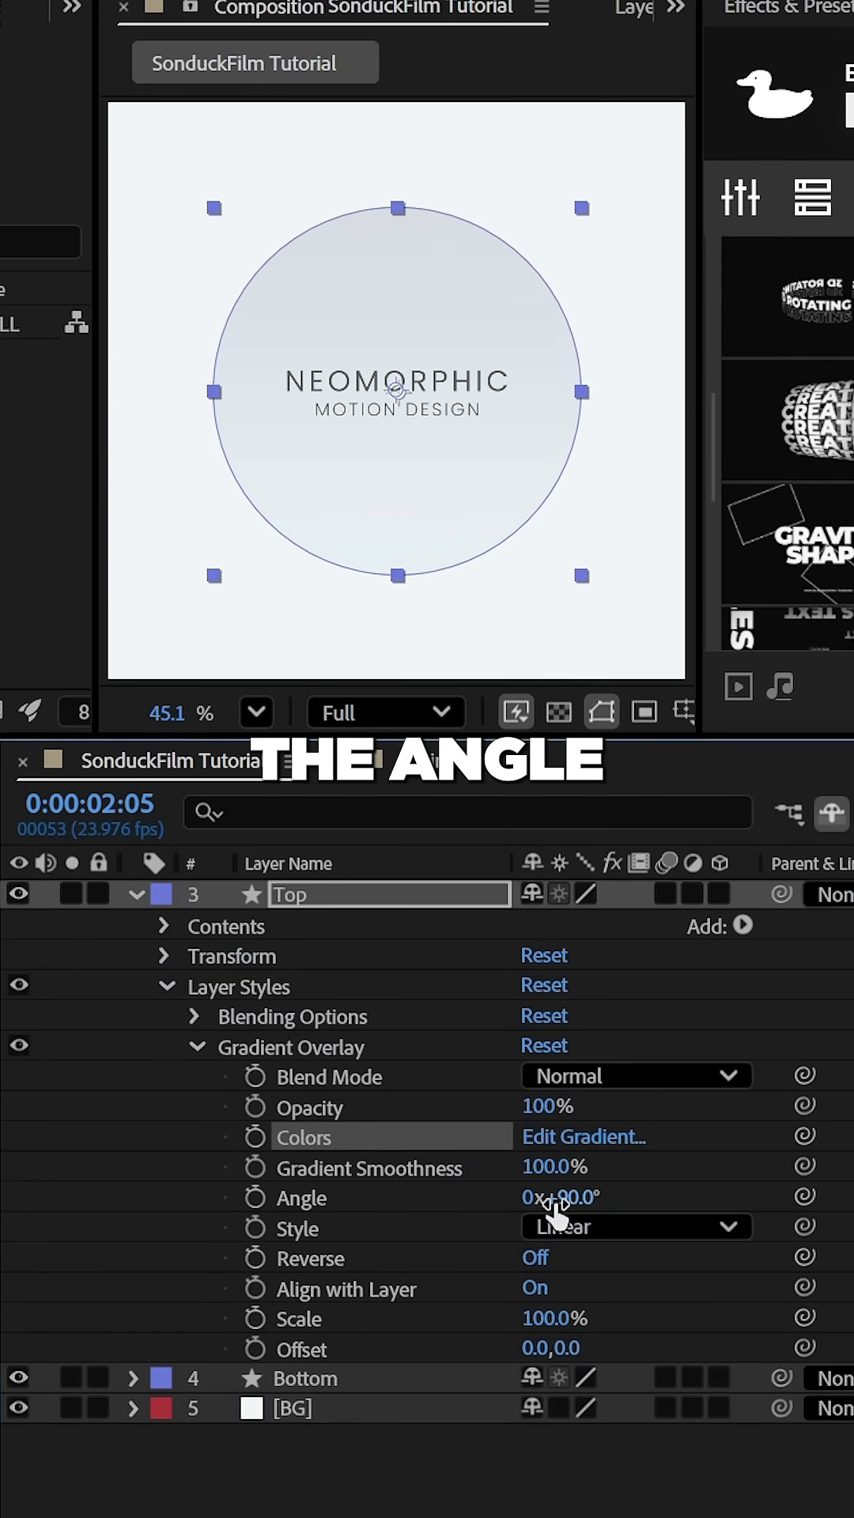
{"action": "left_click_drag", "start_coordinate": [555, 1196], "coordinate": [791, 1203]}
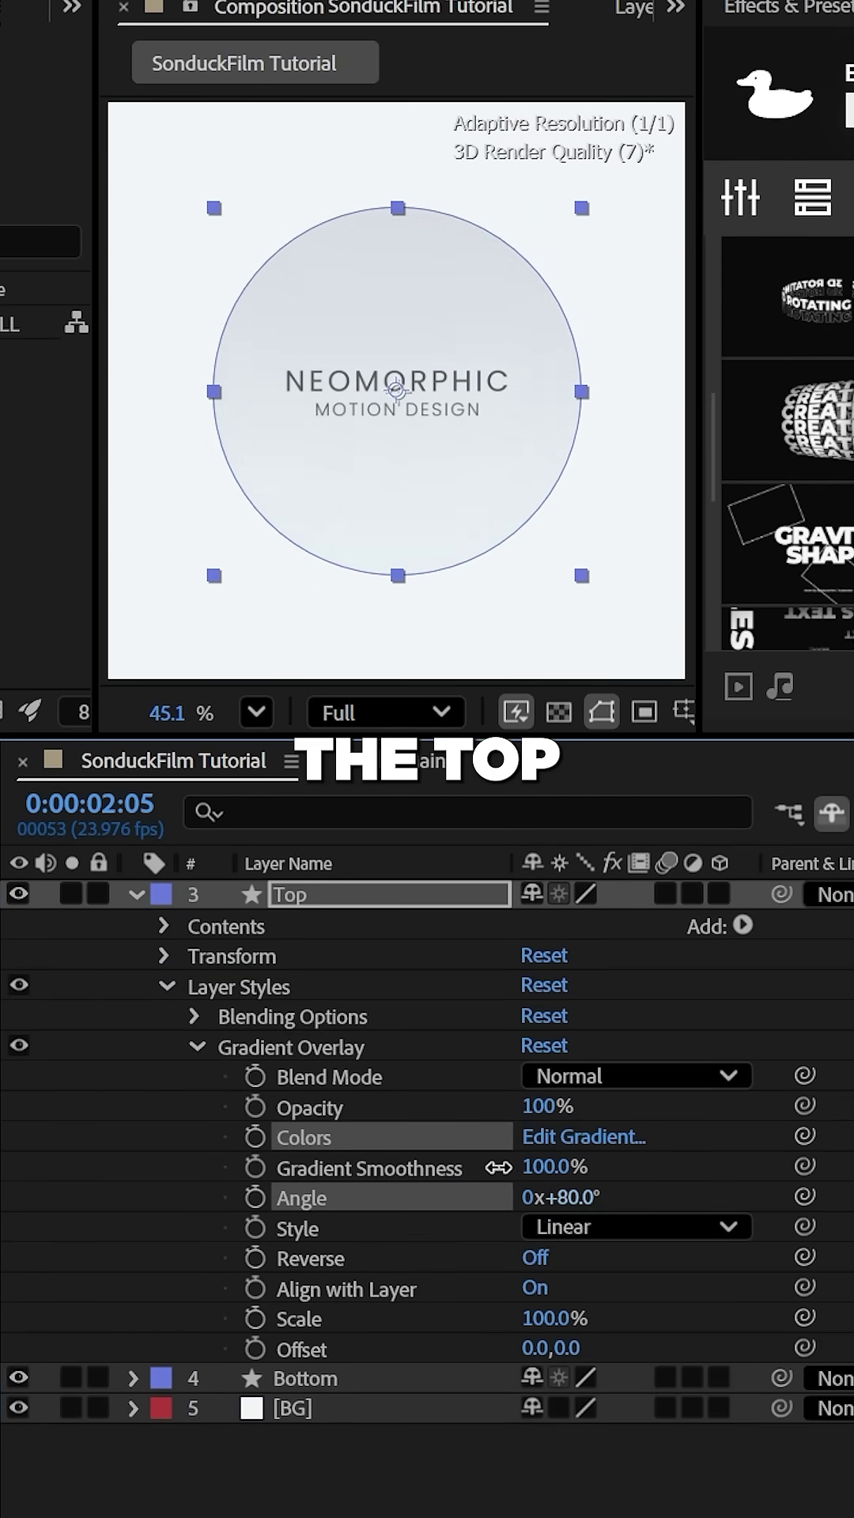
- Add Bevel and Emboss to Top with Screen shadow mode and white shadow colour
{"action": "right_click", "coordinate": [391, 877]}
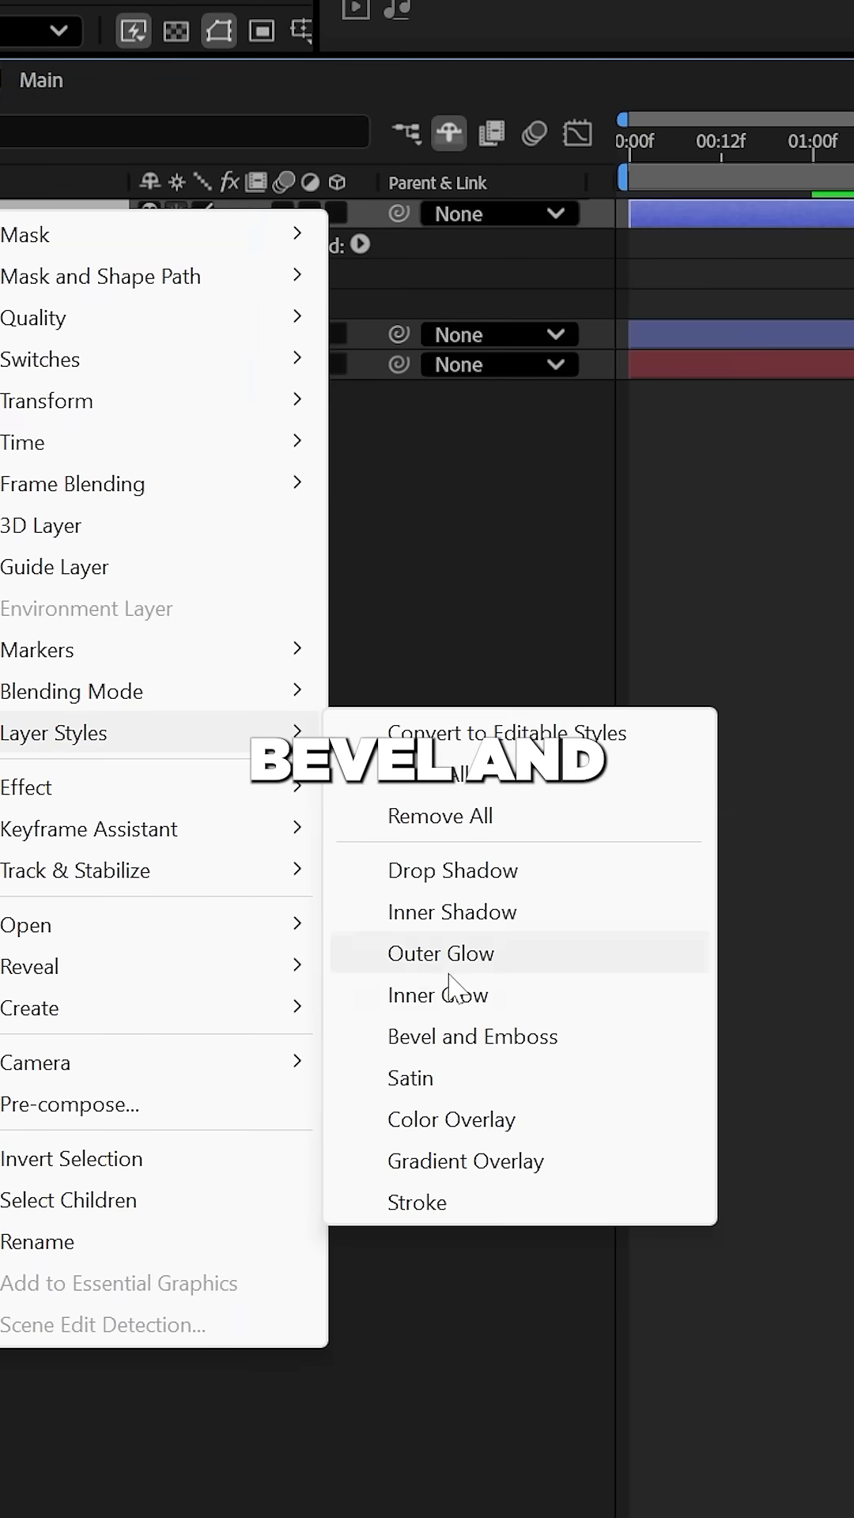
{"action": "left_click", "coordinate": [462, 1037]}
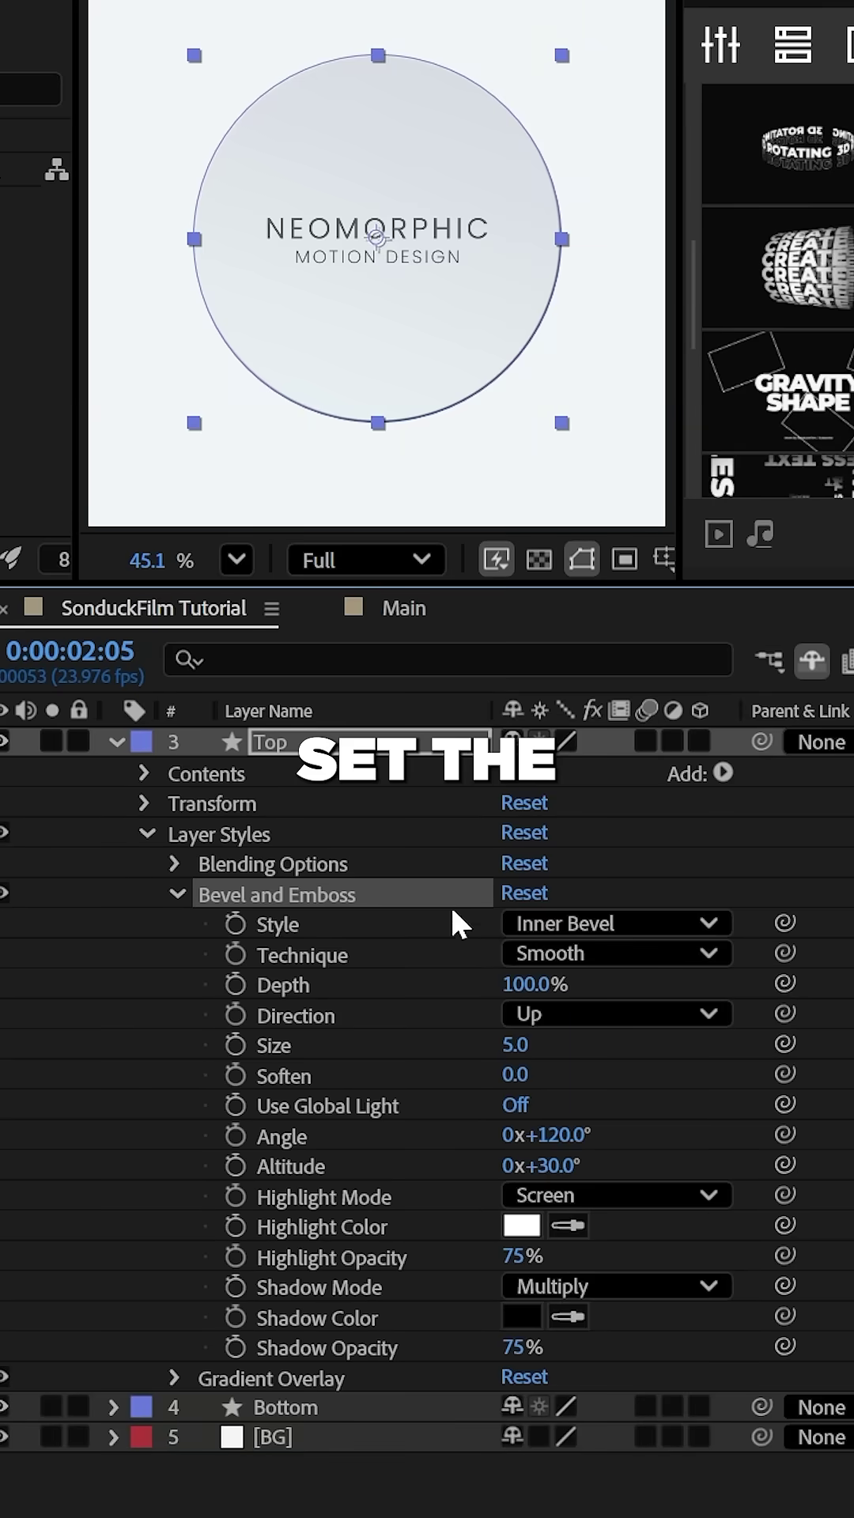
{"action": "left_click", "coordinate": [528, 1288]}
{"action": "left_click", "coordinate": [594, 451]}
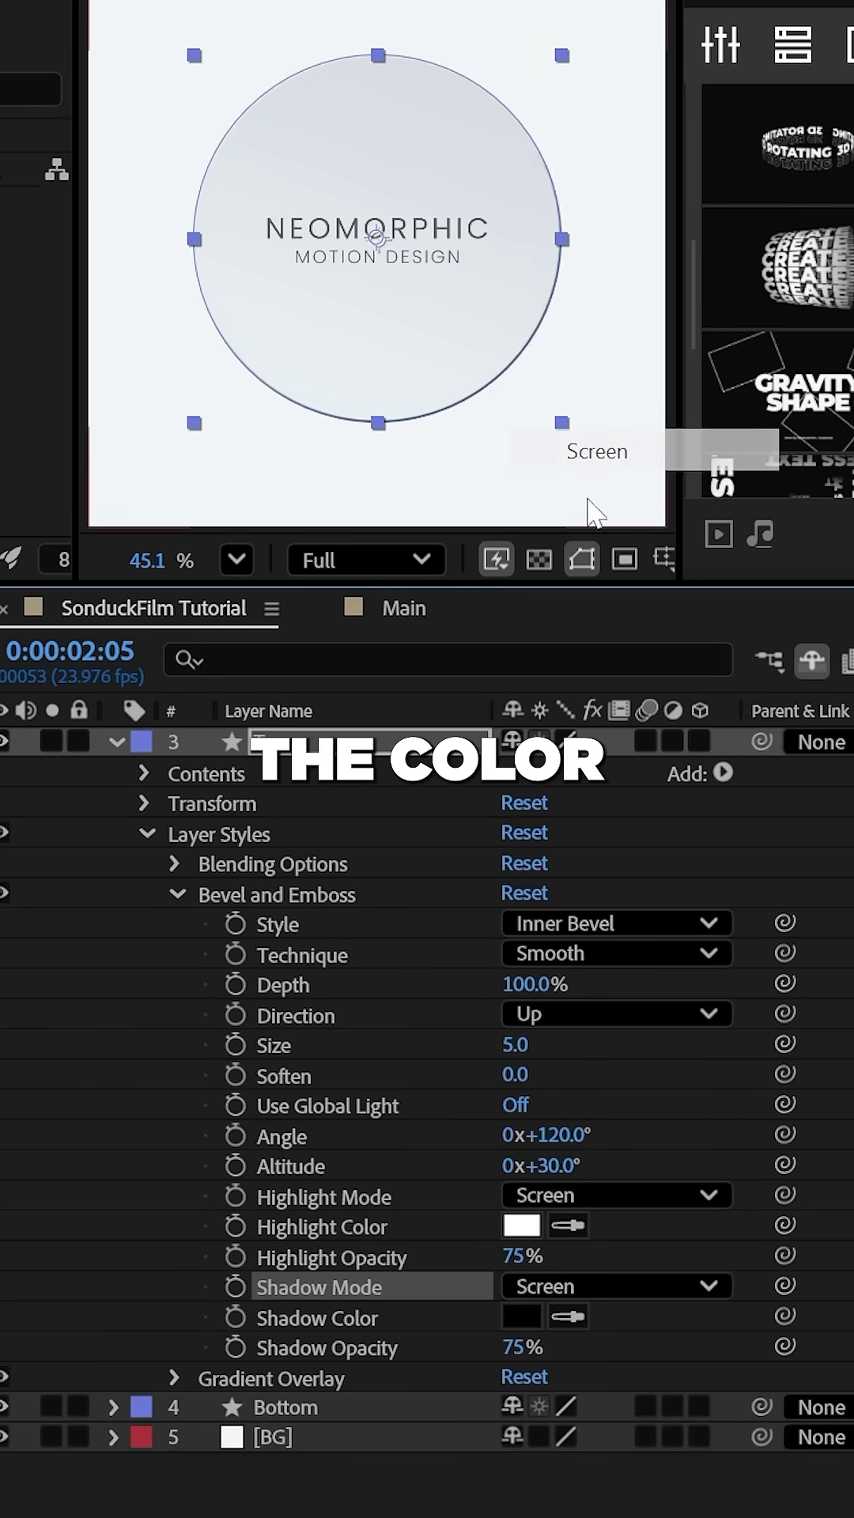
{"action": "left_click", "coordinate": [522, 1317]}
{"action": "left_click", "coordinate": [130, 1162]}
{"action": "key", "text": "Return"}
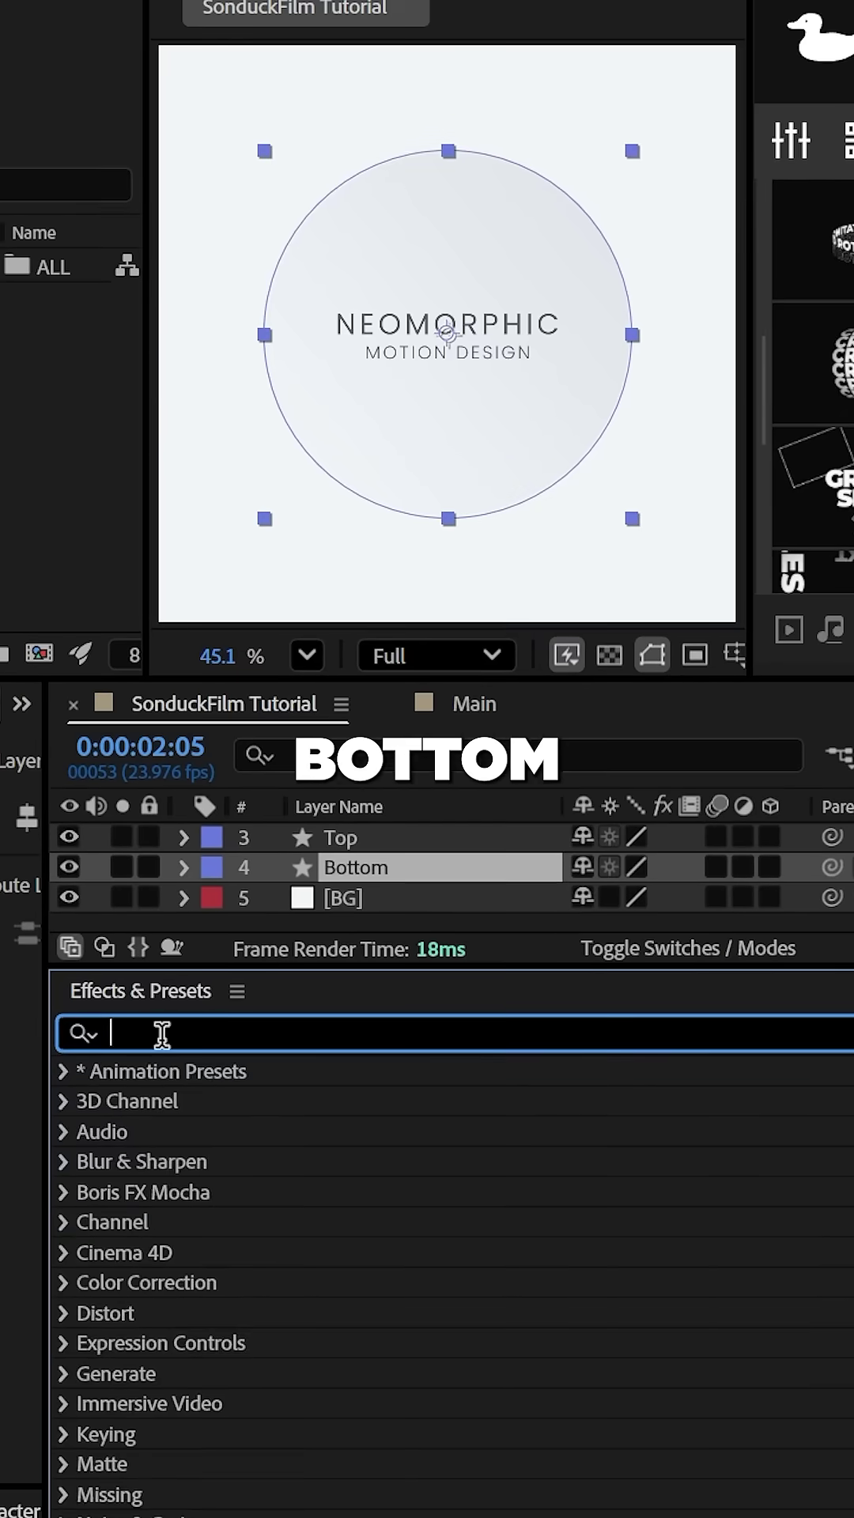
- Apply CC Radial Fast Blur to Bottom with Amount 95 and its centre at the top-right
{"action": "mouse_move", "coordinate": [217, 1135]}
{"action": "left_mouse_down"}
{"action": "mouse_move", "coordinate": [326, 901]}
{"action": "mouse_move", "coordinate": [353, 868]}
{"action": "left_mouse_up"}
{"action": "left_click", "coordinate": [547, 1098]}
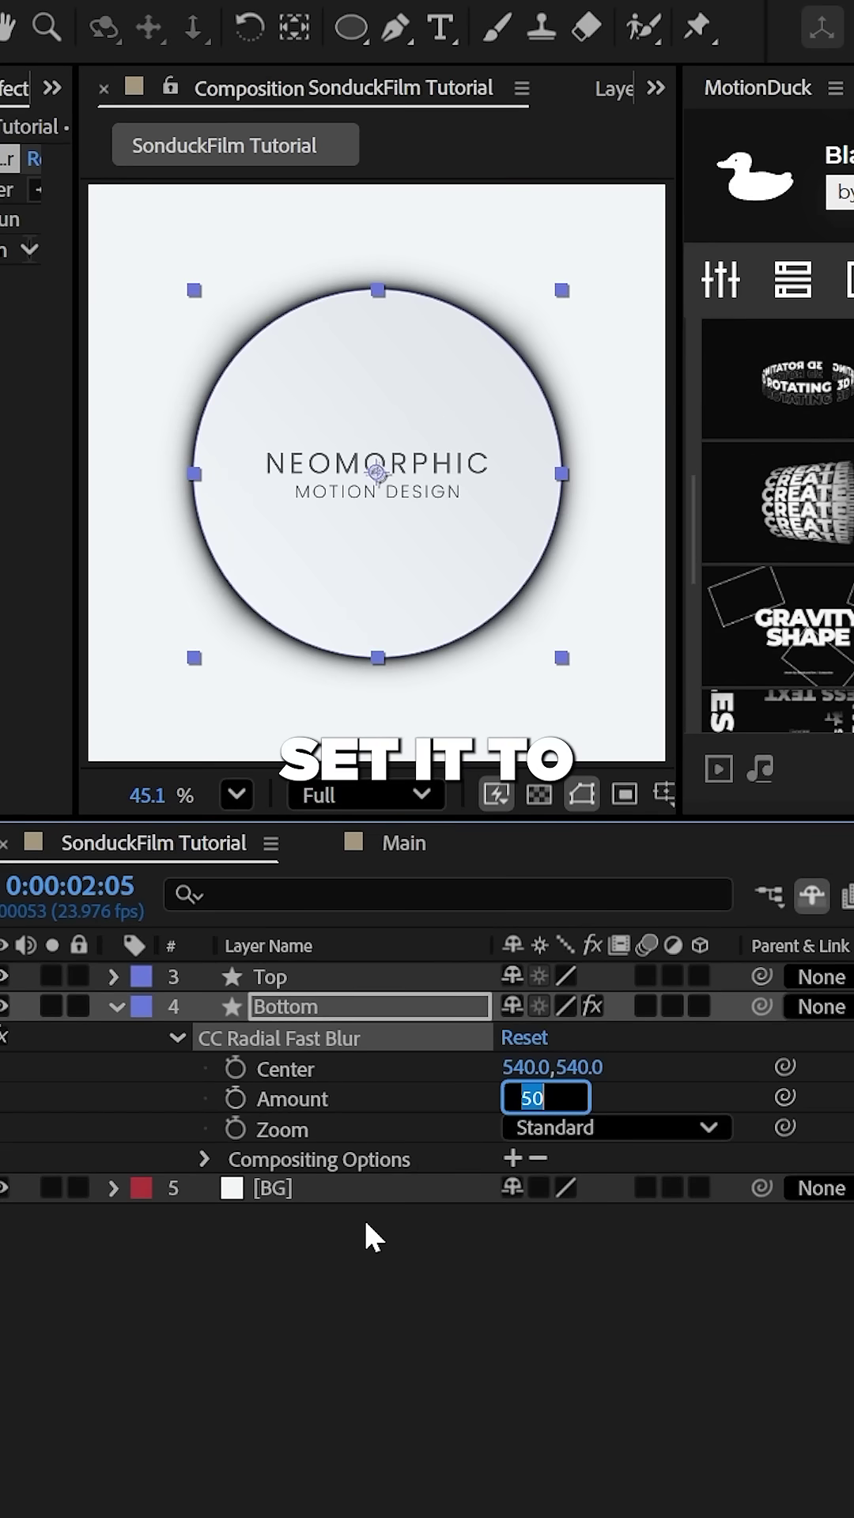
{"action": "type", "text": "5"}
{"action": "key", "text": "Return"}
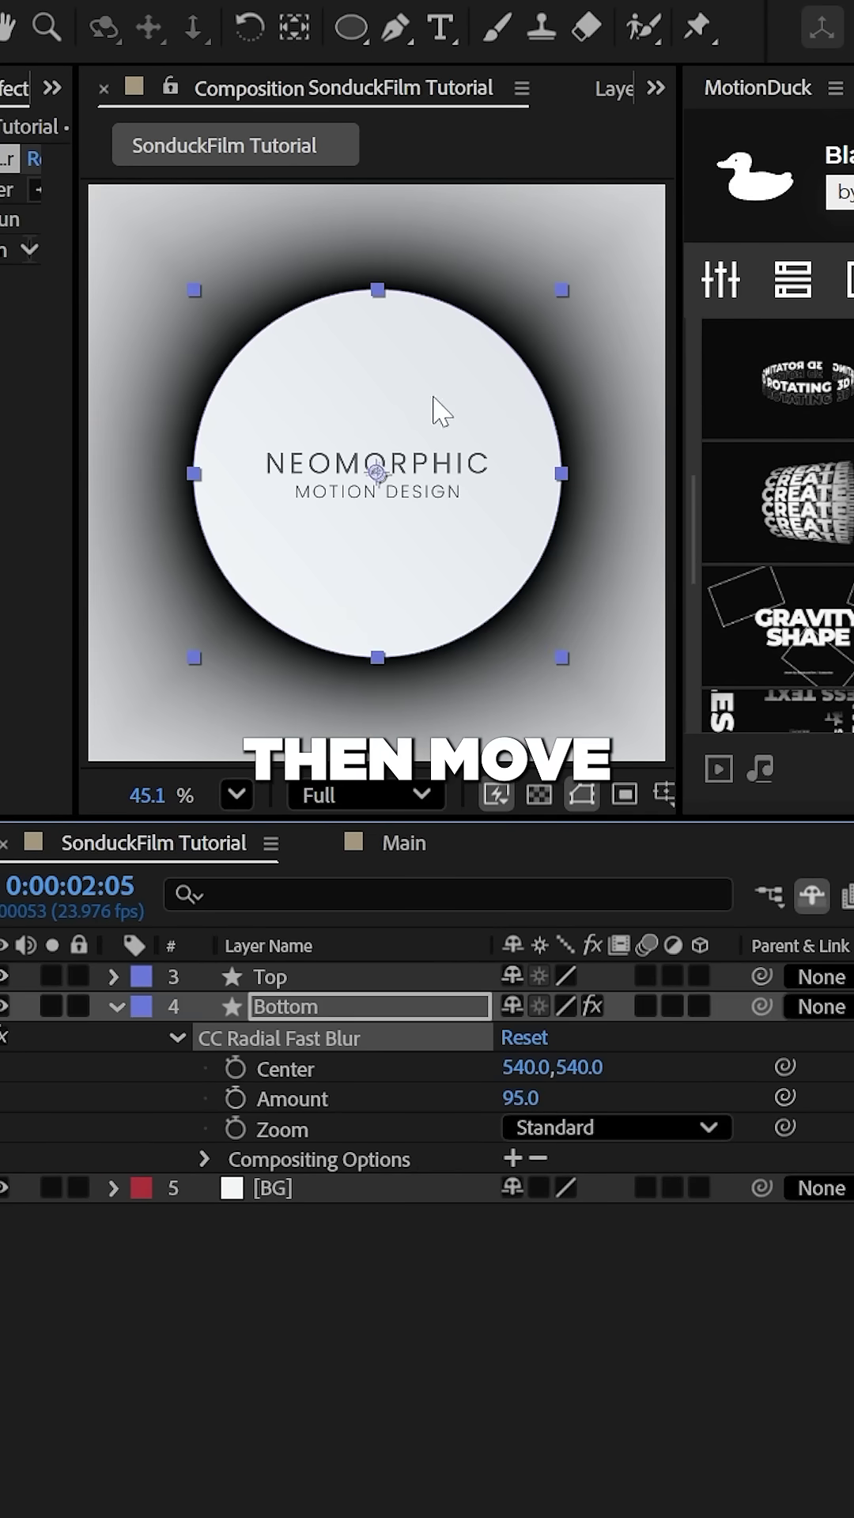
{"action": "left_click_drag", "start_coordinate": [377, 475], "coordinate": [636, 235]}
{"action": "scroll", "coordinate": [608, 293], "scroll_direction": "down", "scroll_amount": 1}
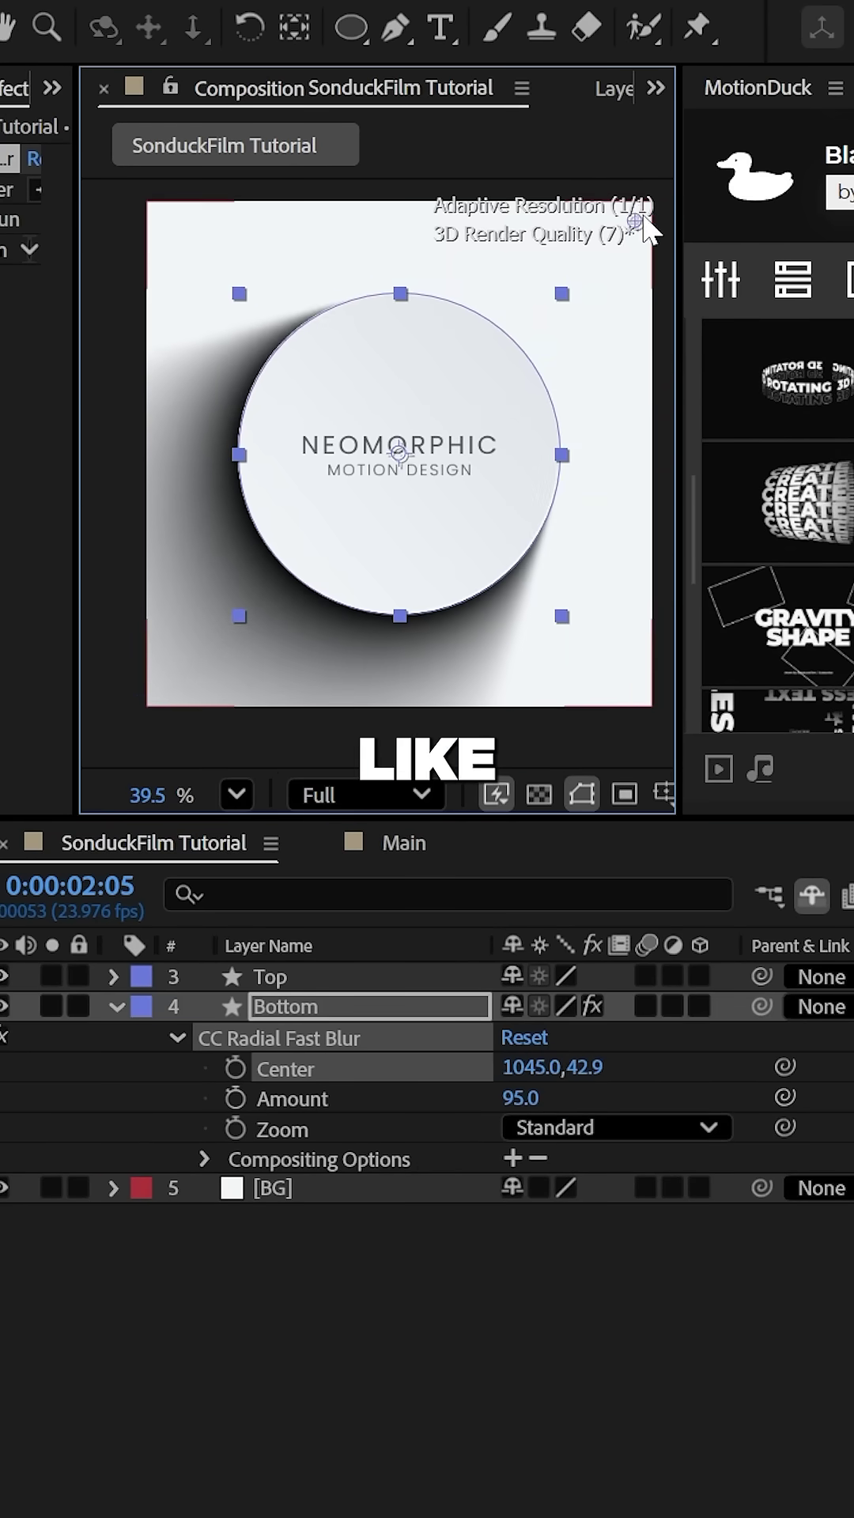
{"action": "type", "text": "Gau"}
- Add Gaussian Blur with Blurriness about 61.7 to the Bottom circle
{"action": "left_click_drag", "start_coordinate": [229, 1016], "coordinate": [237, 1013]}
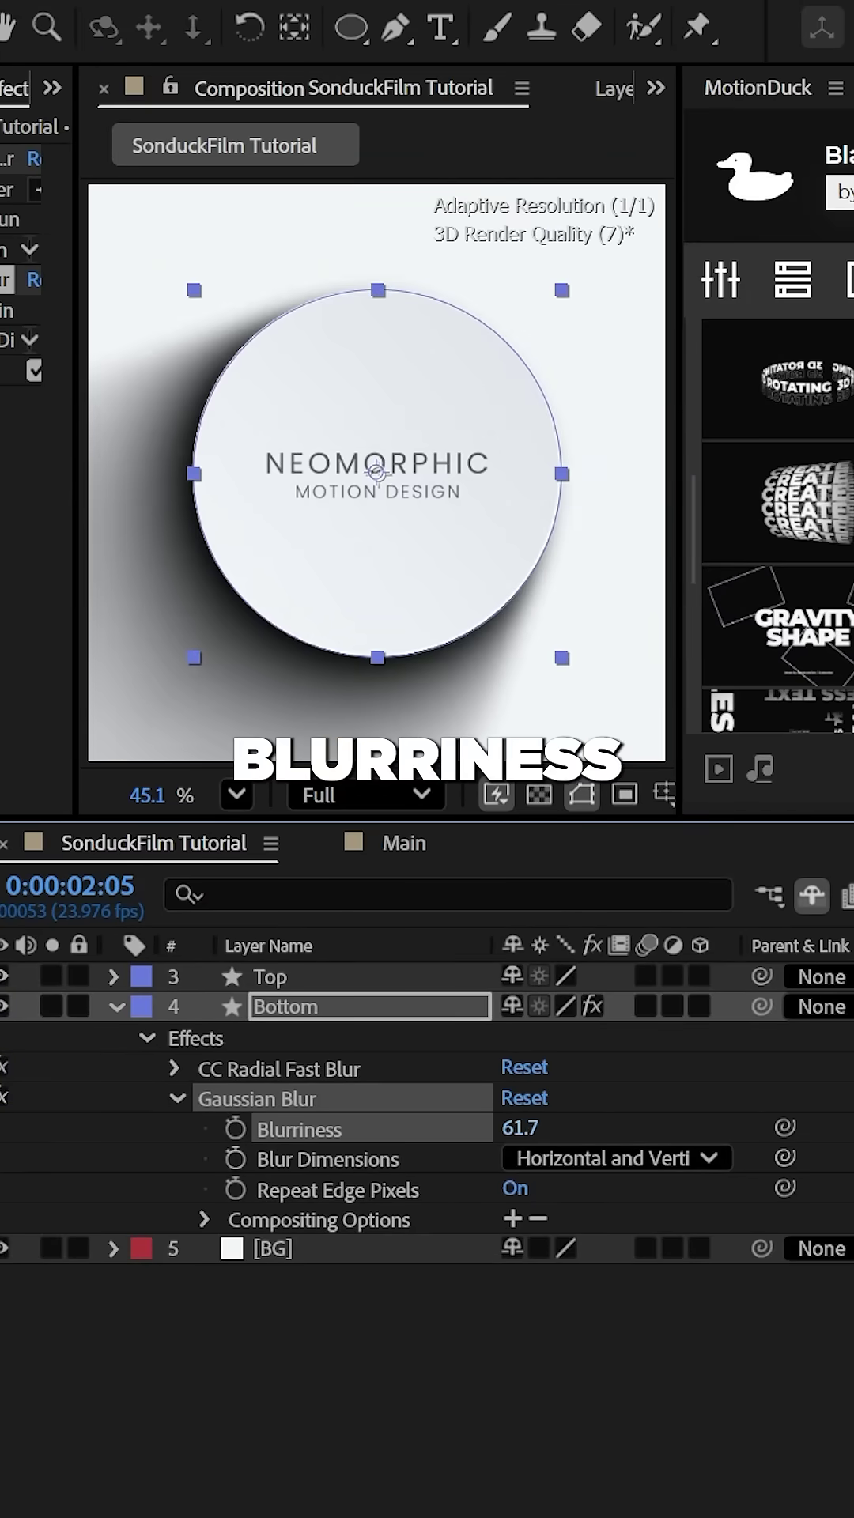
{"action": "left_click", "coordinate": [116, 1006]}
{"action": "left_click", "coordinate": [147, 1098]}
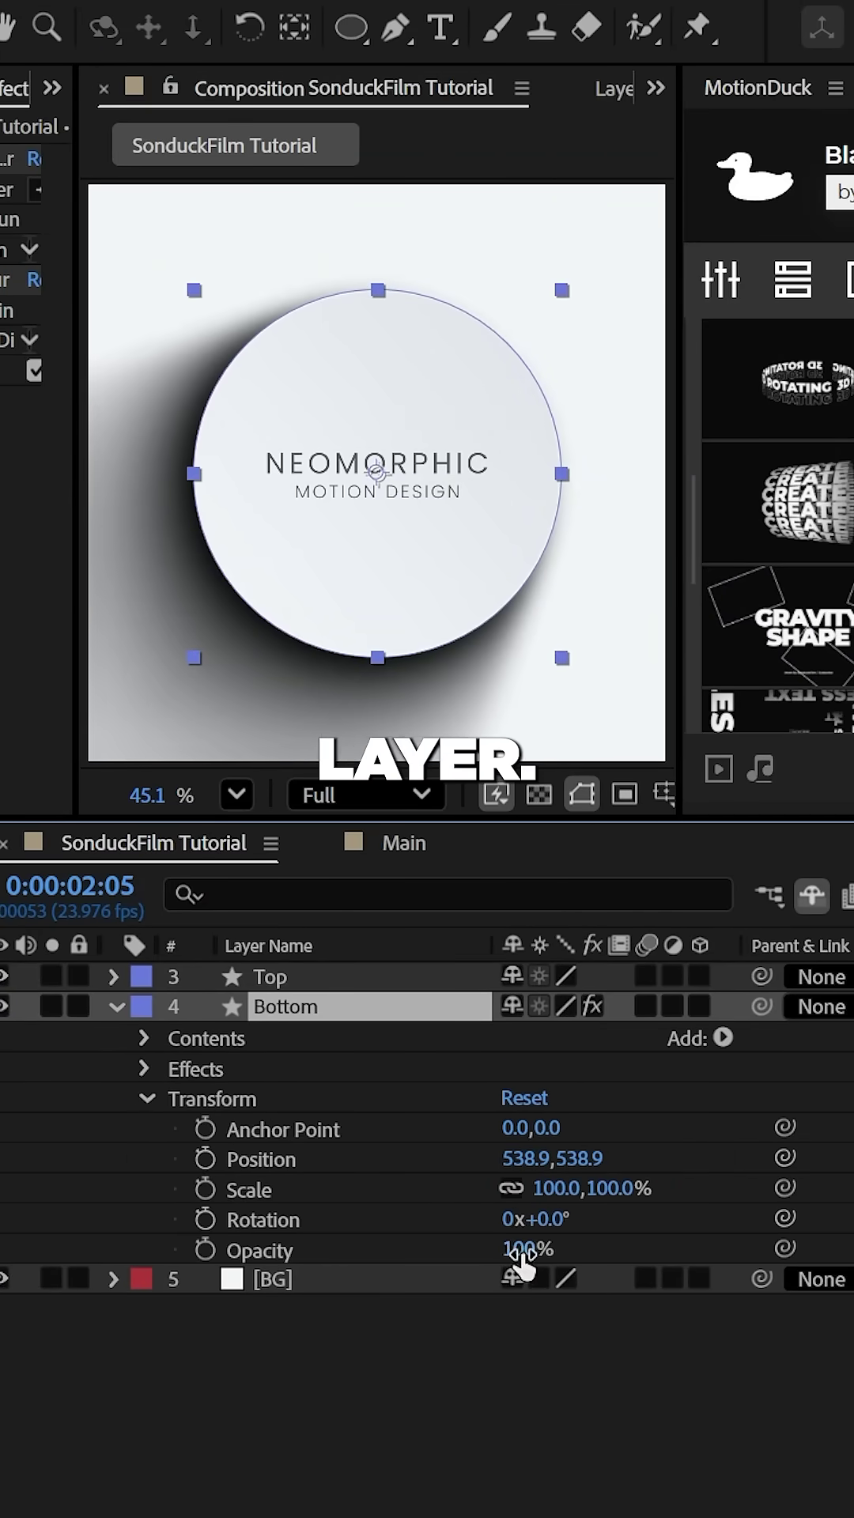
- Lower Bottom's opacity to 22% and parent it to Top
{"action": "left_click_drag", "start_coordinate": [524, 1267], "coordinate": [391, 1264]}
{"action": "key", "text": "ctrl+grave"}
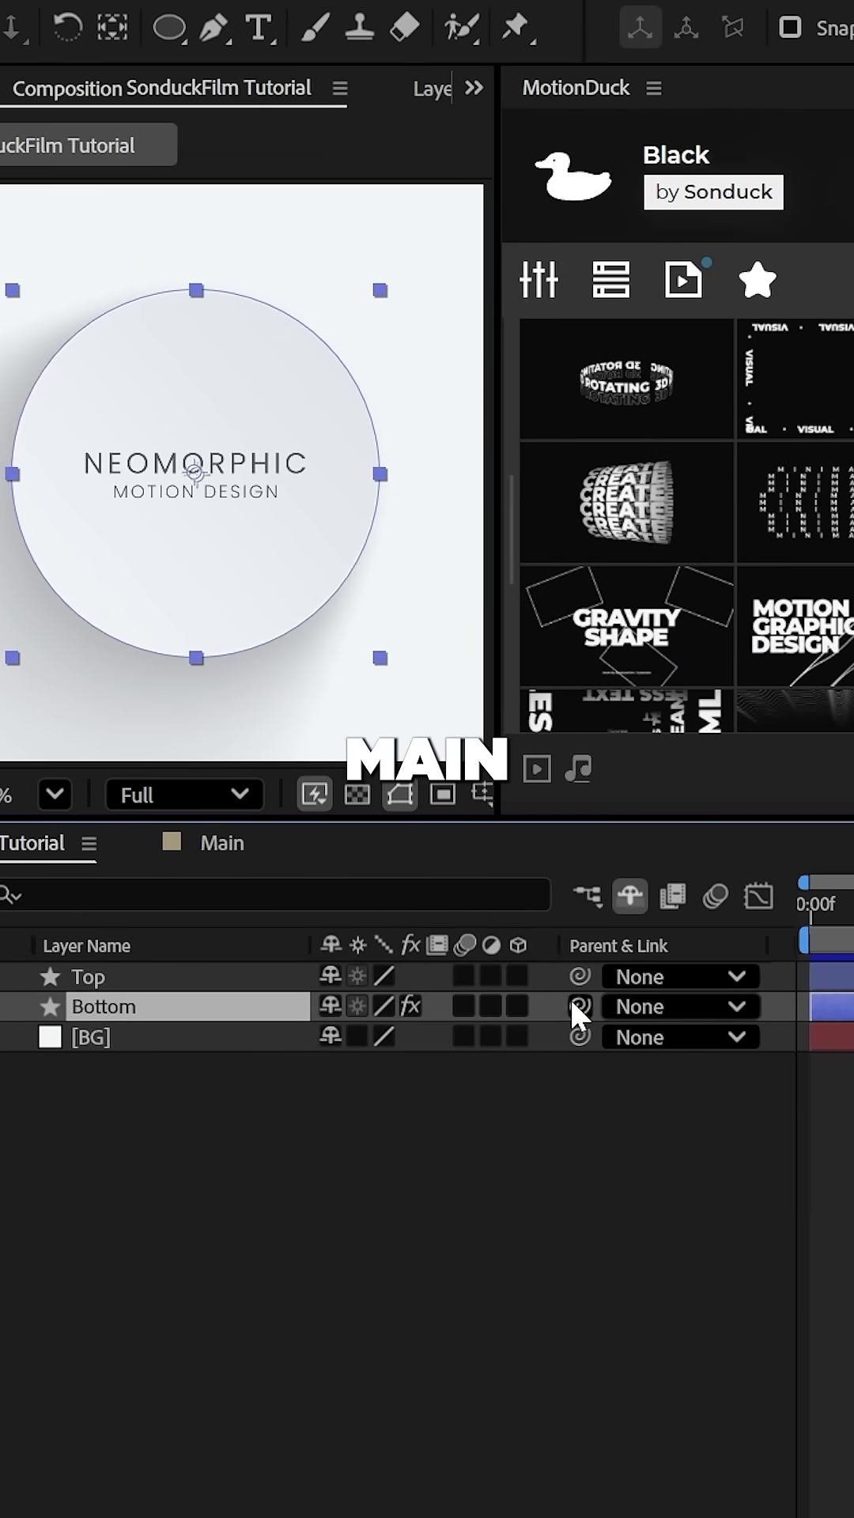
{"action": "left_click_drag", "start_coordinate": [577, 1006], "coordinate": [201, 980]}
- Duplicate the Top and Bottom pair and move the copy to the upper right
{"action": "key", "text": "ctrl+d"}
{"action": "mouse_move", "coordinate": [439, 510]}
{"action": "left_mouse_down"}
{"action": "mouse_move", "coordinate": [593, 390]}
{"action": "mouse_move", "coordinate": [712, 273]}
{"action": "left_mouse_up"}
{"action": "key", "text": "ctrl+d"}
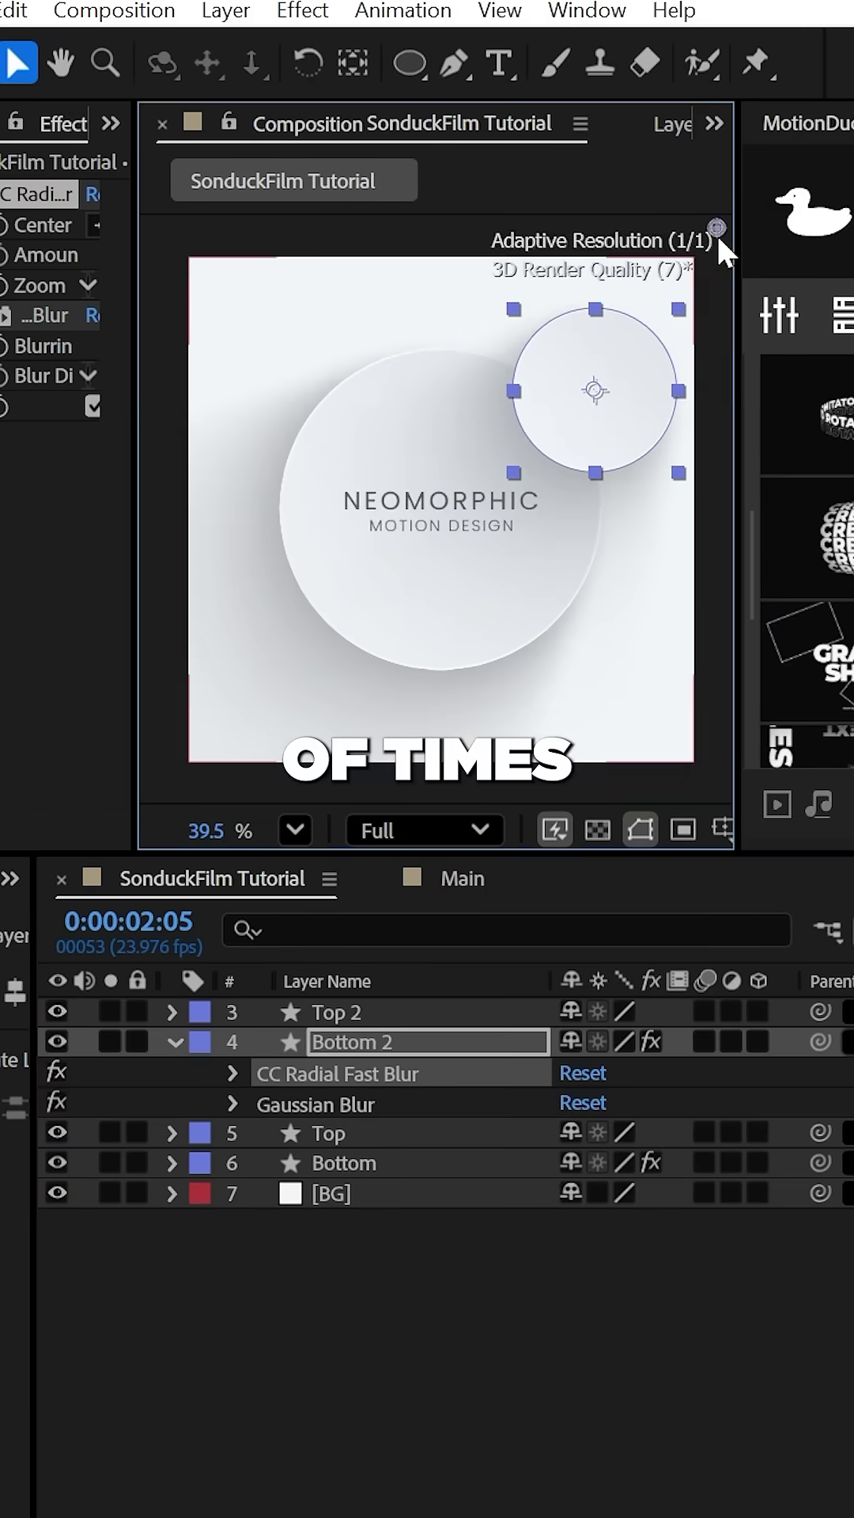